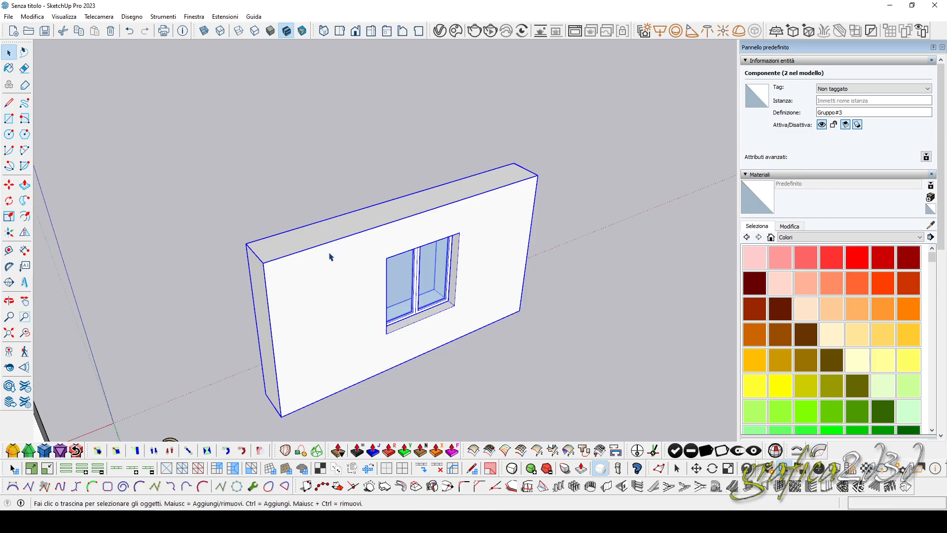
Step: Bend the selected wall component with its window to about 85 degrees using TrueBend
left_click(820, 451)
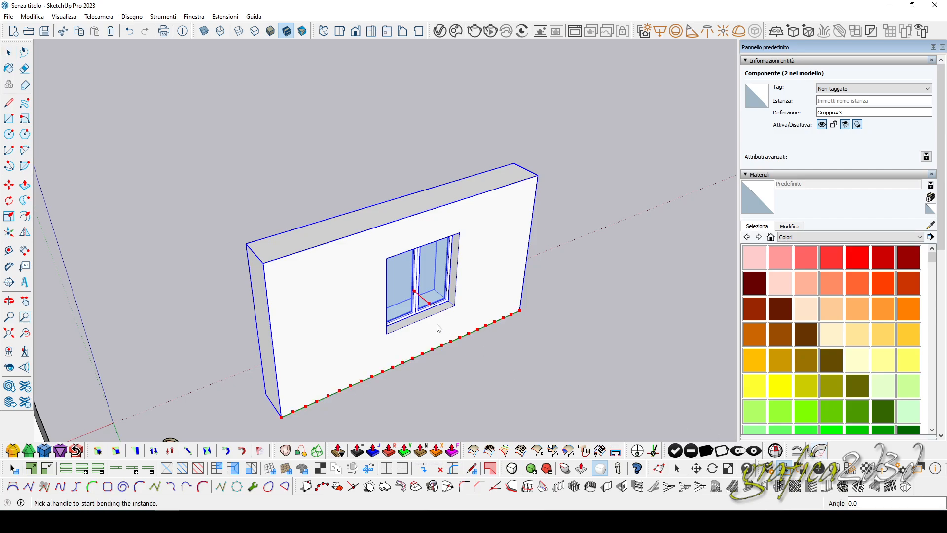
left_click(430, 305)
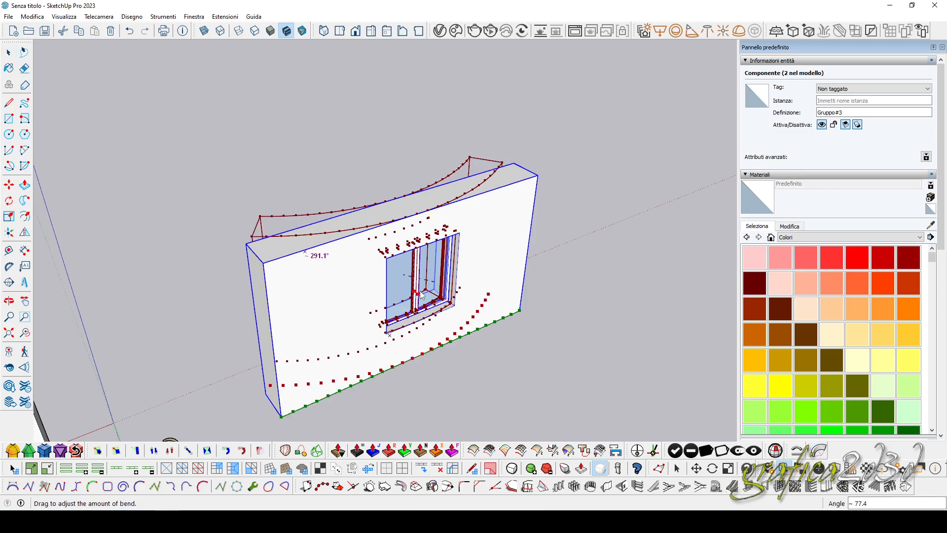
left_click_drag(430, 295, 420, 290)
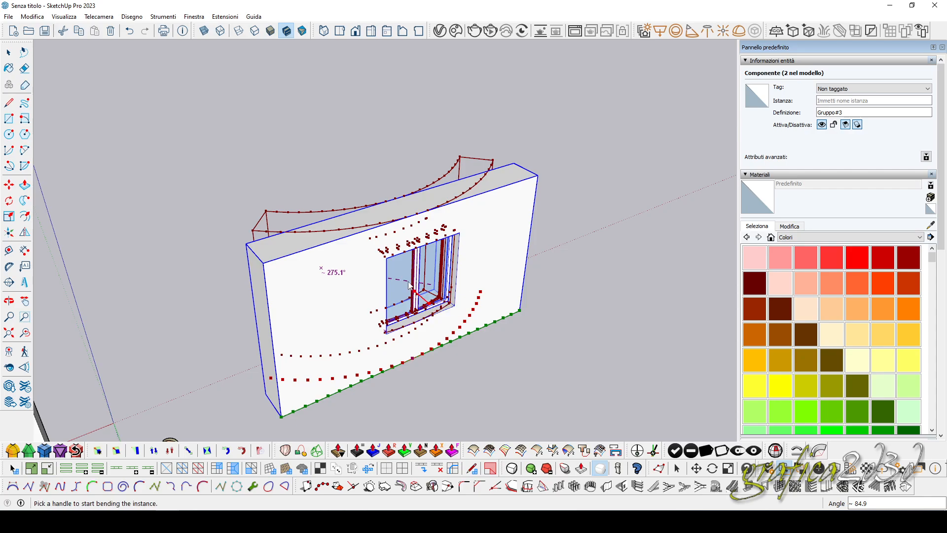
key("space")
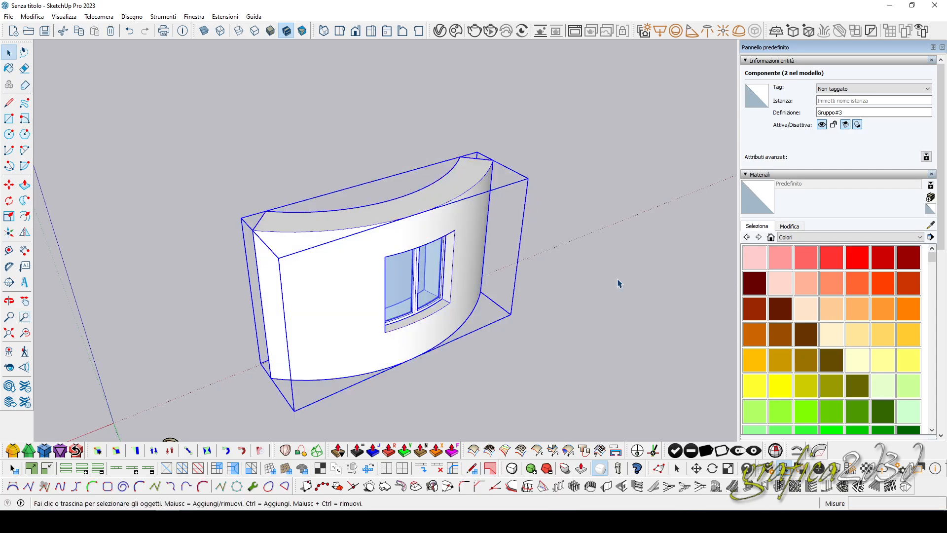
Step: Examine the curved shape of the bent wall and its window from several angles, including the second instance
middle_click_drag(621, 284, 570, 274)
scroll(347, 215, "down", 2)
middle_click_drag(387, 252, 457, 292)
scroll(539, 166, "up", 3)
middle_click_drag(501, 180, 302, 211)
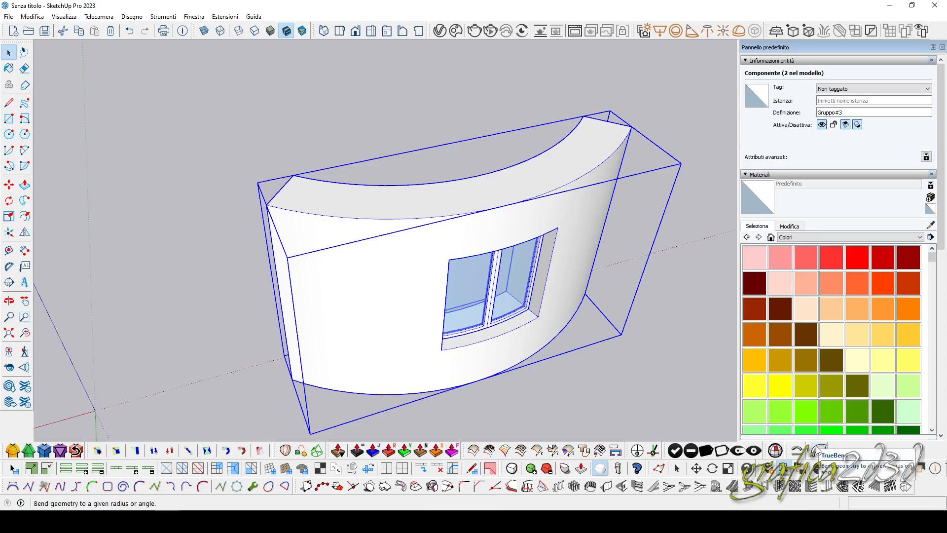
scroll(603, 262, "down", 2)
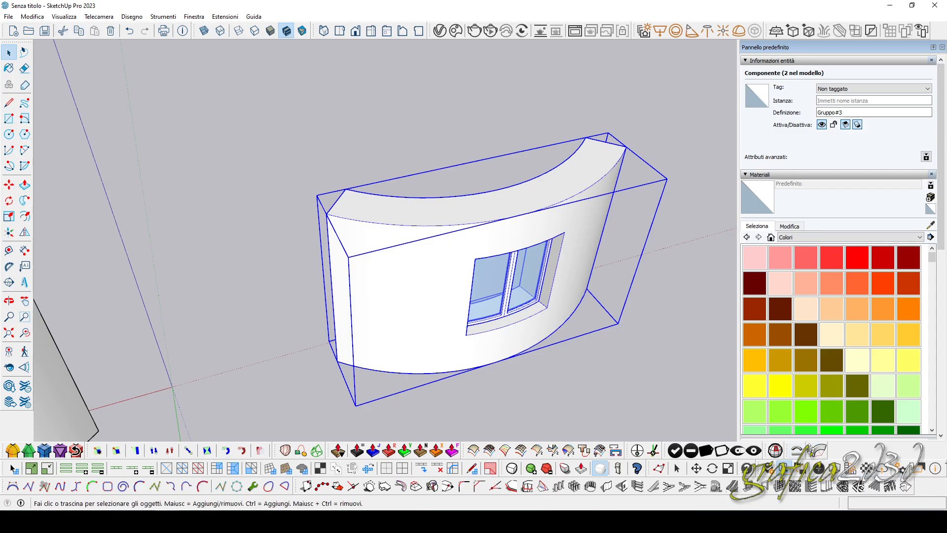
scroll(527, 222, "down", 2)
scroll(527, 222, "down", 3)
middle_click_drag(527, 221, 474, 228)
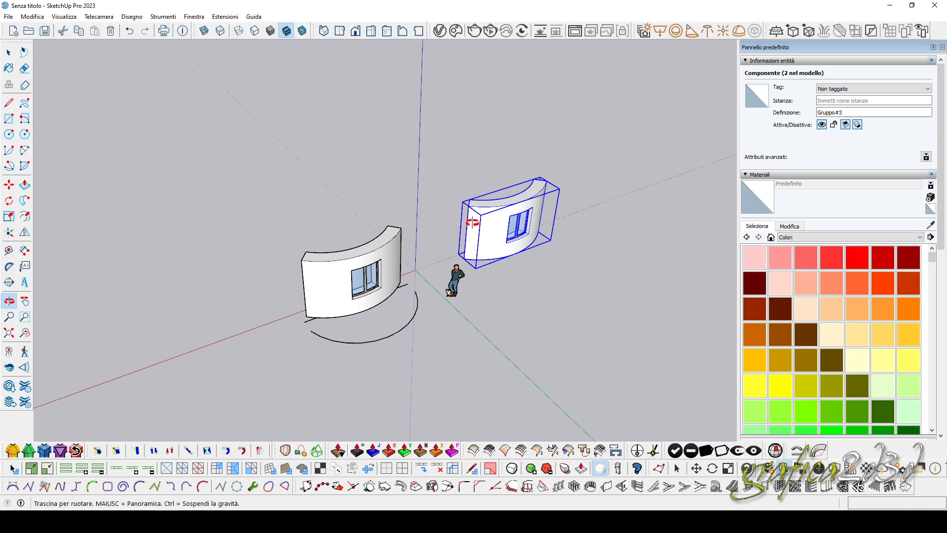
left_click(225, 17)
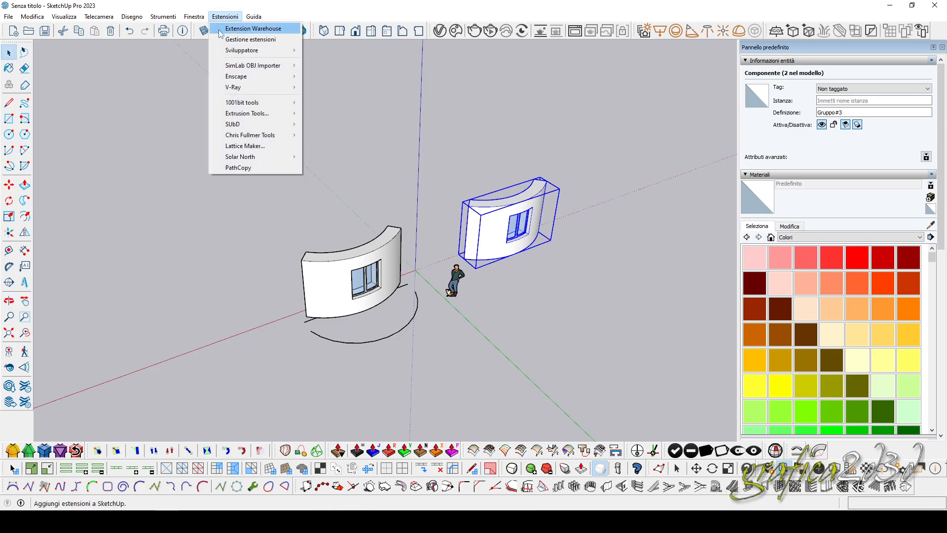
left_click(414, 407)
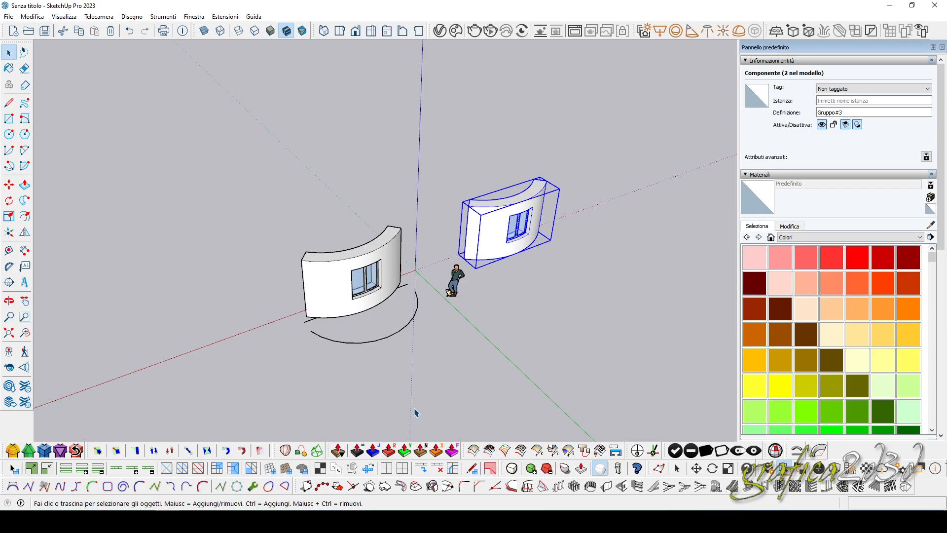
Step: Deselect the wall and undo the TrueBend deformation
middle_click_drag(343, 337, 351, 289)
left_click(561, 341)
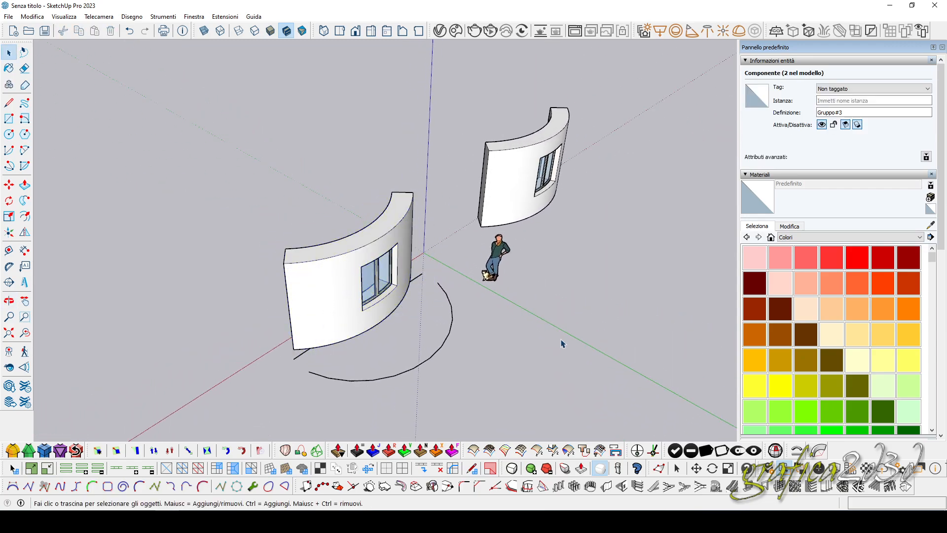
key("ctrl+z")
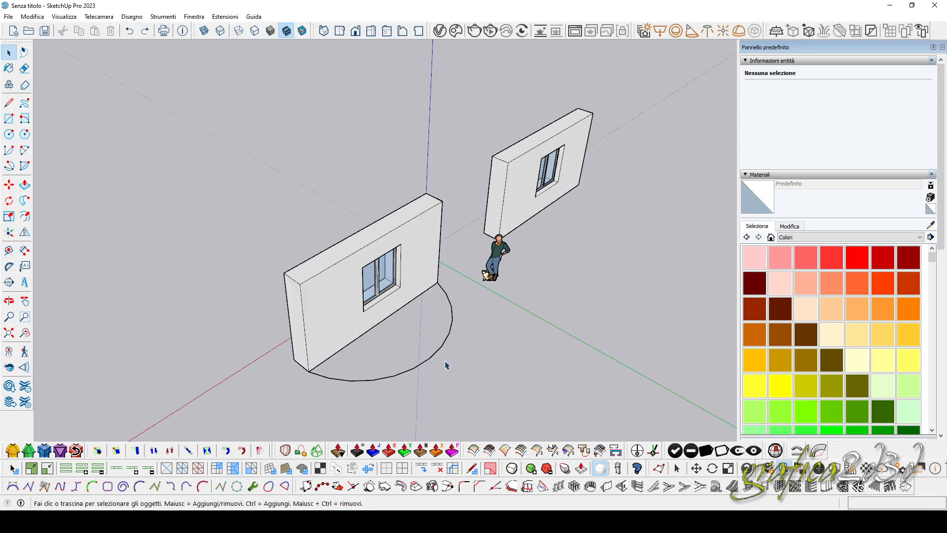
scroll(398, 339, "up", 3)
left_click(371, 303)
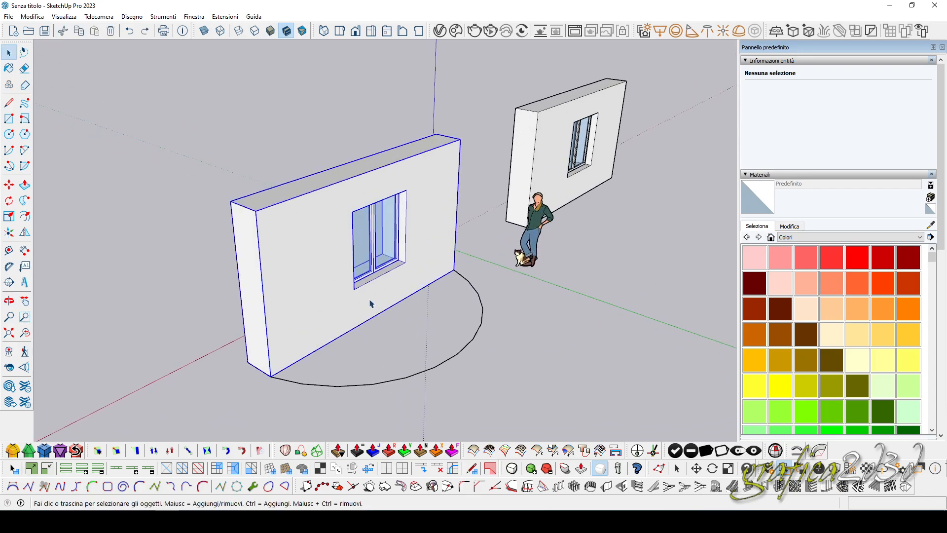
middle_click_drag(372, 302, 425, 326)
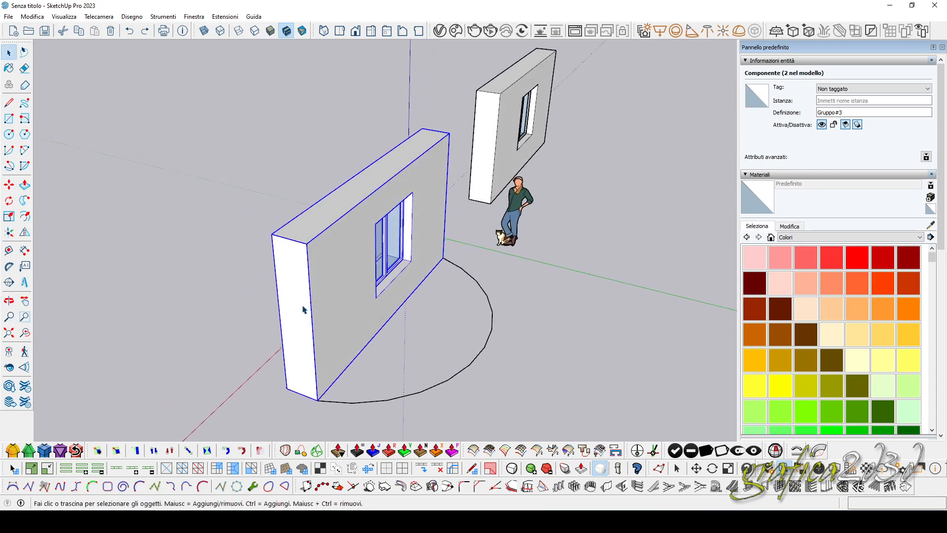
left_click(15, 190)
left_click(218, 330)
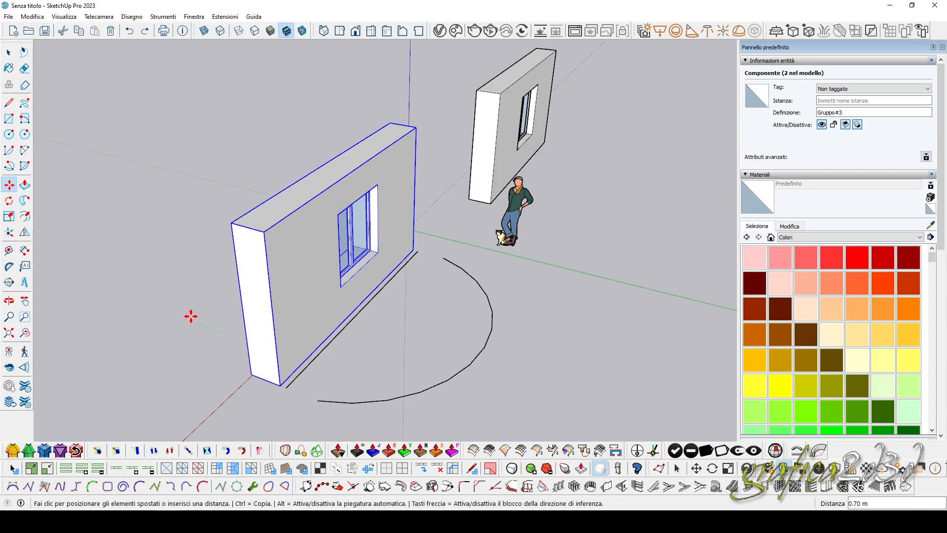
key("Escape")
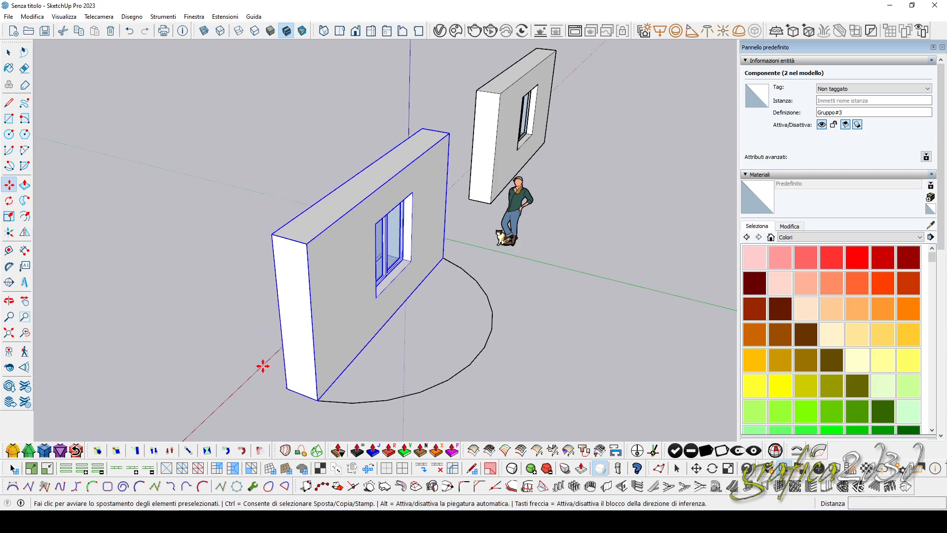
left_click(9, 53)
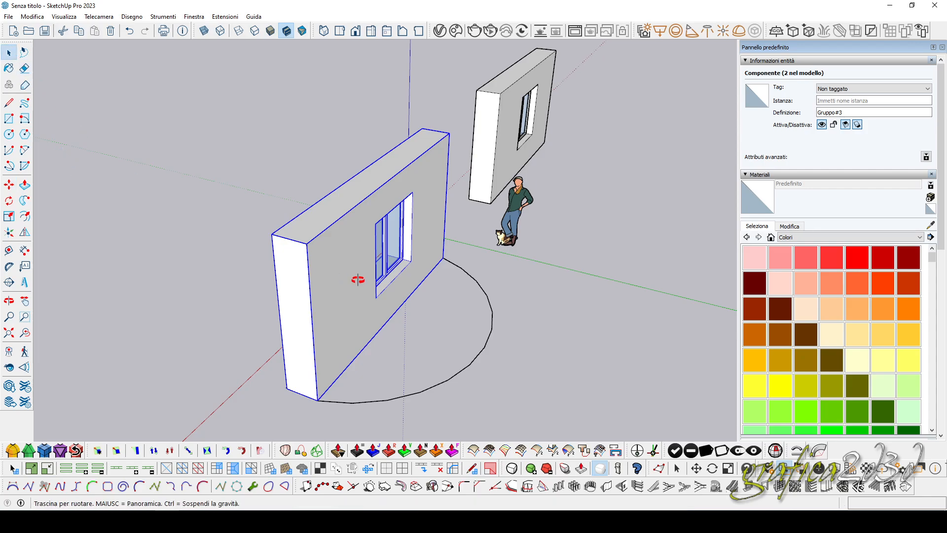
Step: Select the straight line along the rear bottom edge of the wall nearest the arc and inspect it up close
middle_click_drag(360, 289, 334, 258)
middle_click_drag(365, 374, 340, 232)
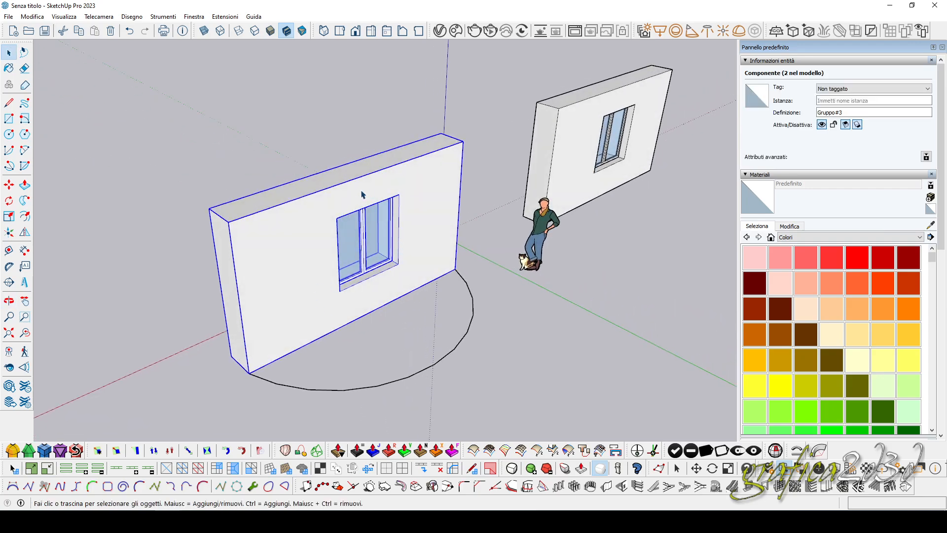
middle_click_drag(260, 296, 475, 360)
scroll(550, 364, "up", 8)
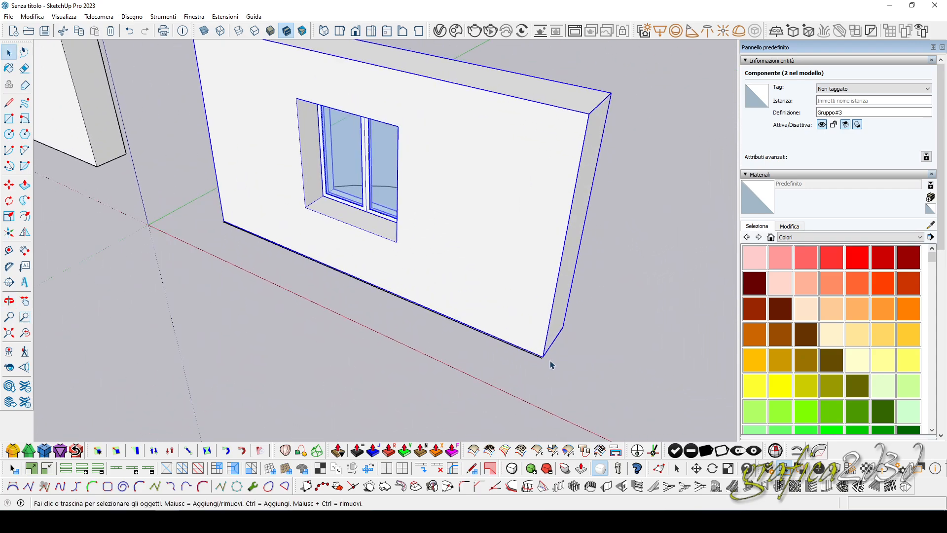
scroll(547, 364, "up", 3)
left_click(526, 352)
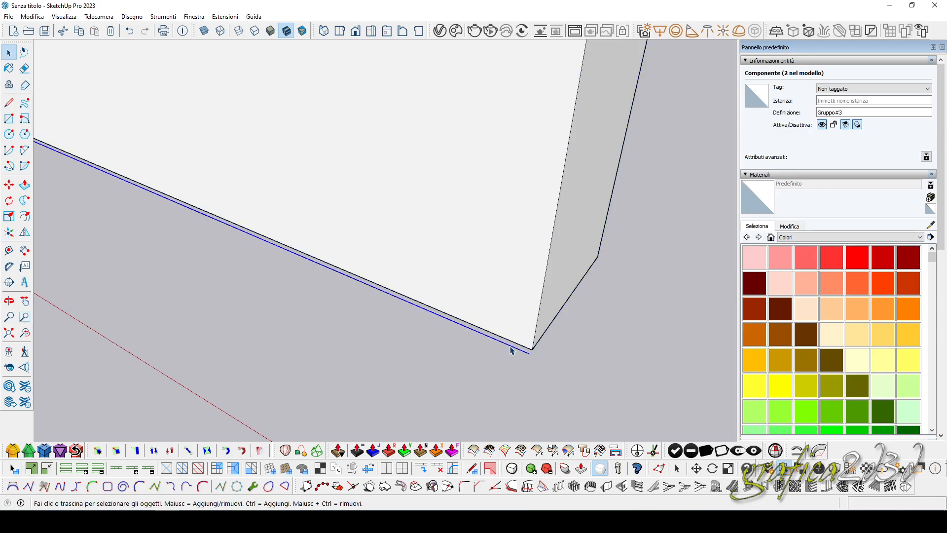
scroll(511, 355, "down", 4)
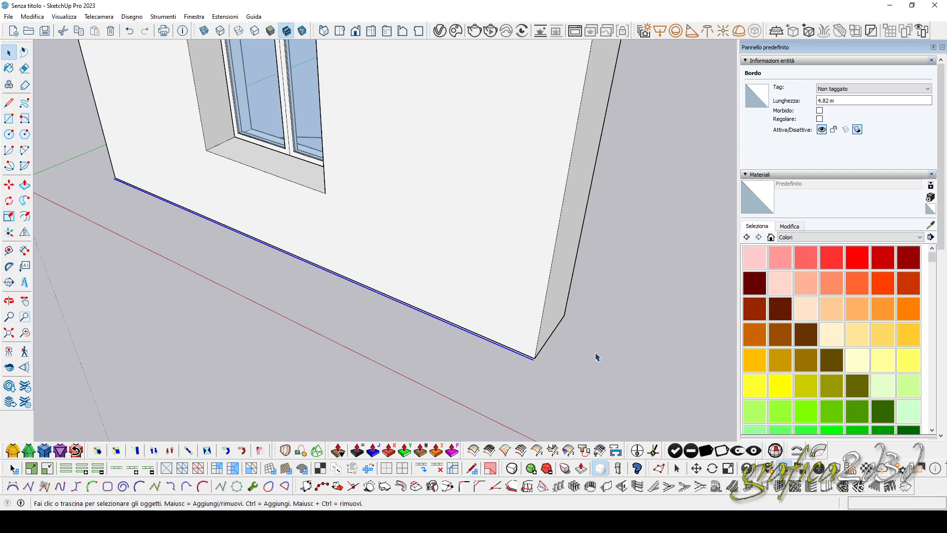
middle_click_drag(597, 356, 571, 354)
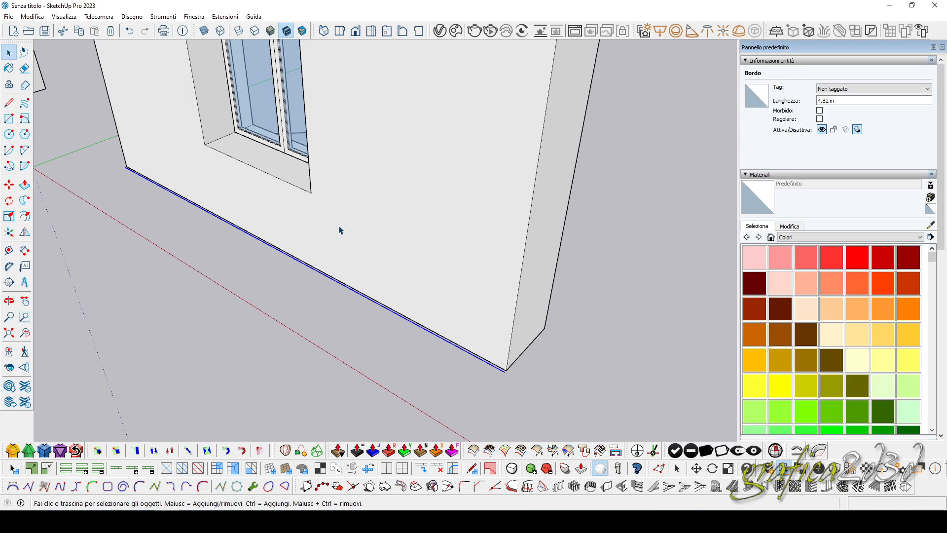
Step: Select the arc on the ground in front of the wall and examine how its ends meet the wall's base
middle_click_drag(601, 317, 304, 309)
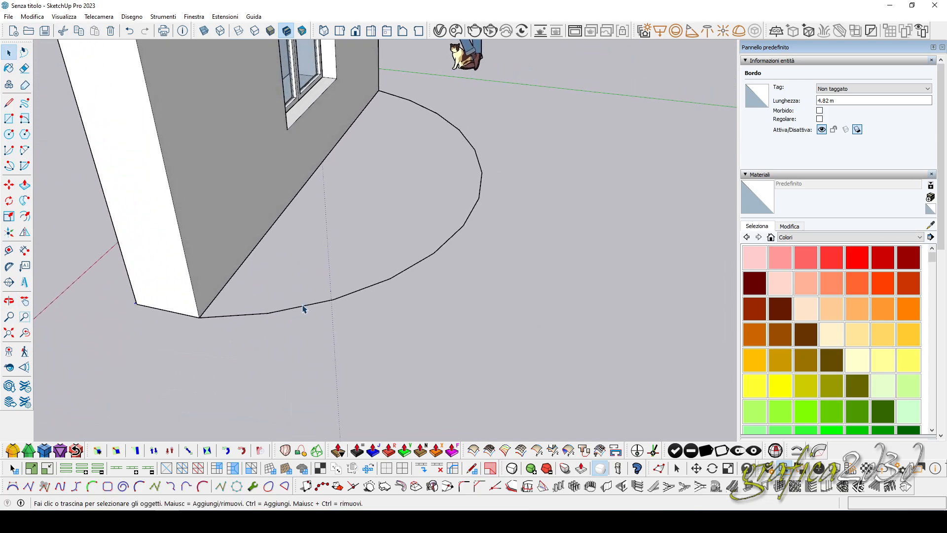
left_click(304, 308)
scroll(304, 311, "down", 2)
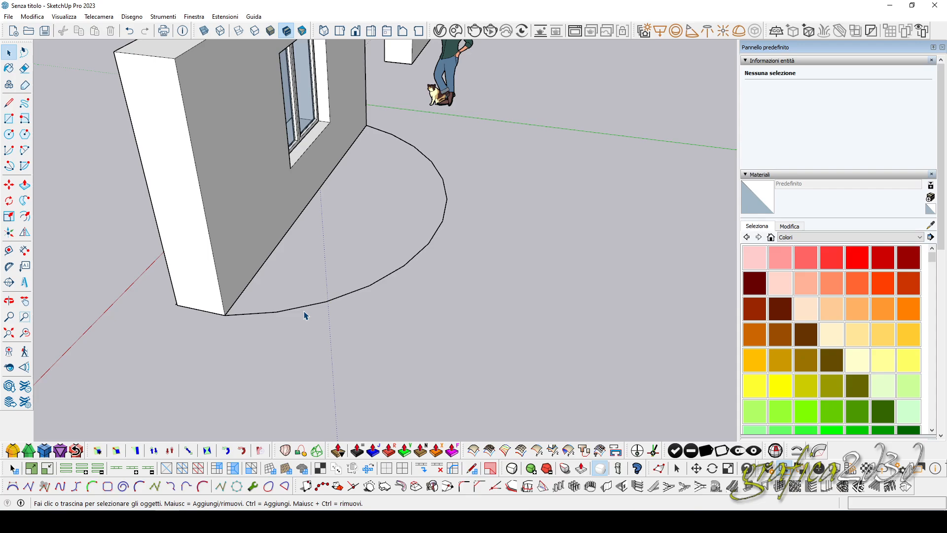
left_click(306, 309)
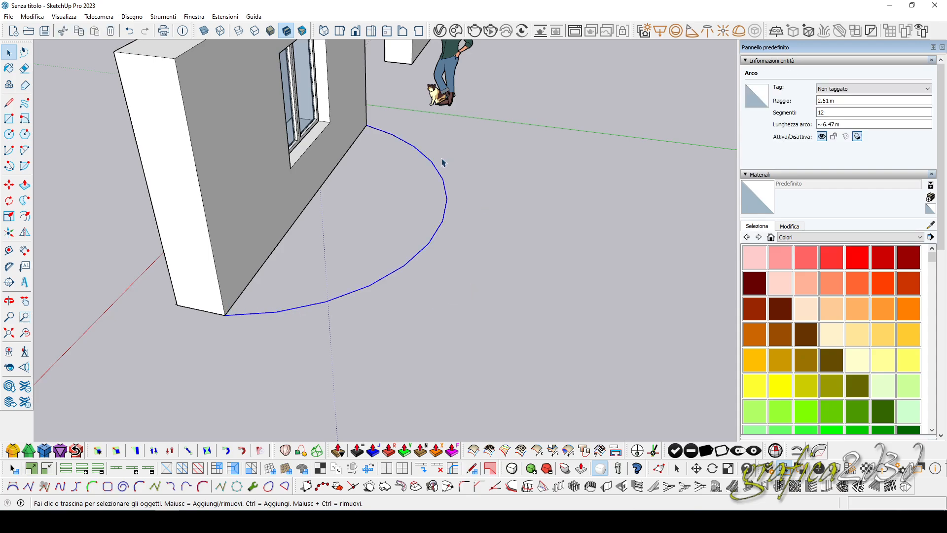
scroll(355, 363, "down", 3)
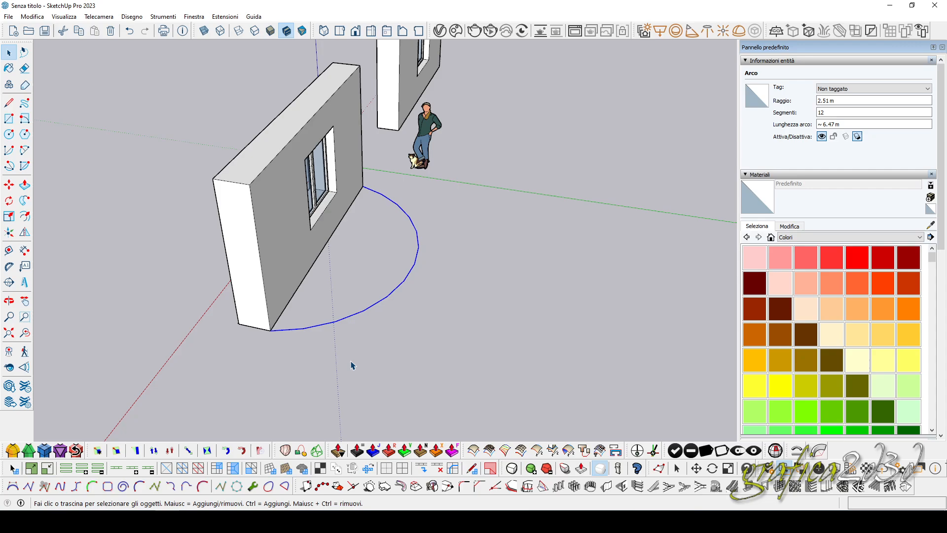
middle_click_drag(353, 364, 267, 355)
scroll(376, 118, "up", 2)
scroll(377, 122, "up", 1)
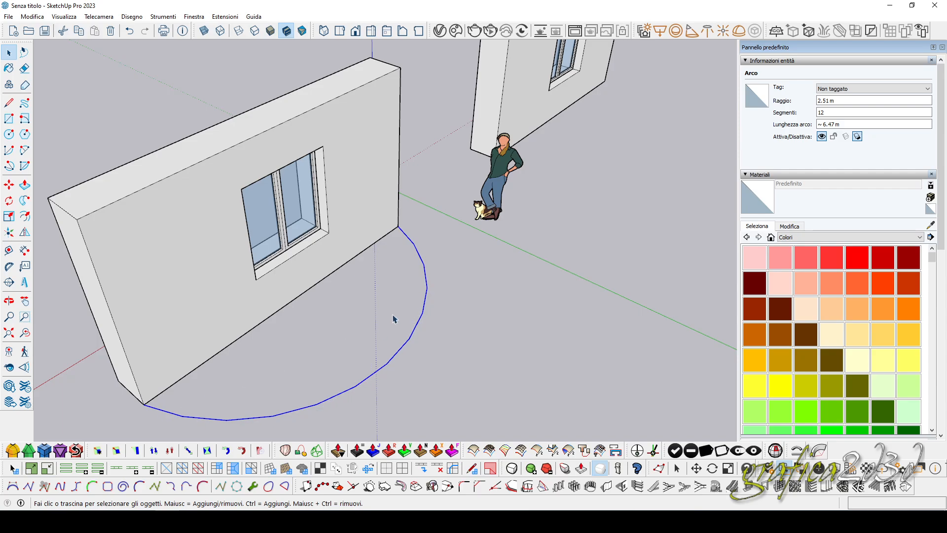
middle_click_drag(393, 319, 334, 321)
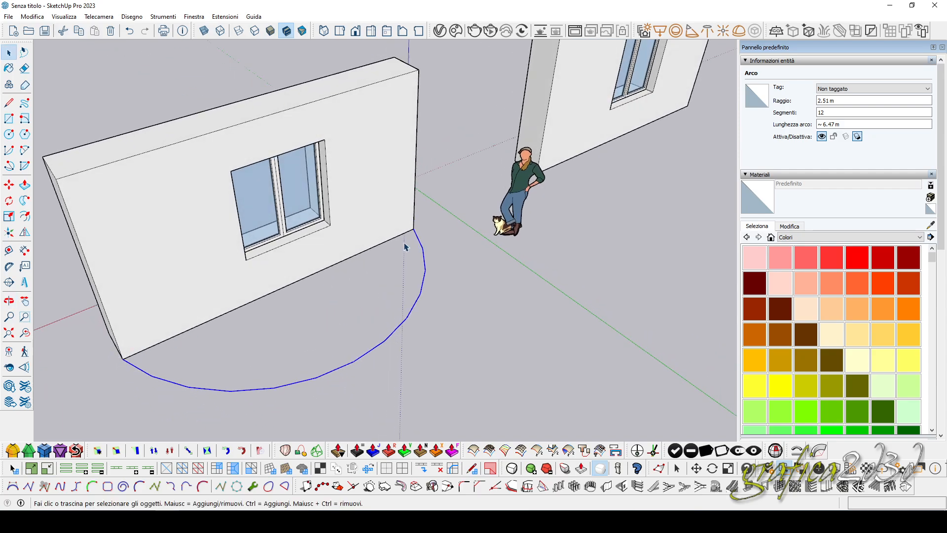
middle_click_drag(220, 271, 354, 158)
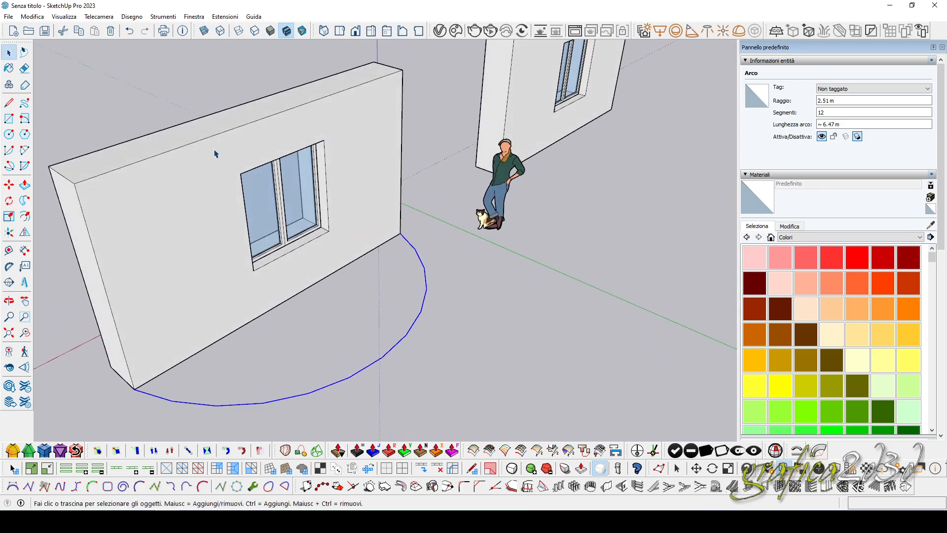
middle_click_drag(312, 240, 347, 205)
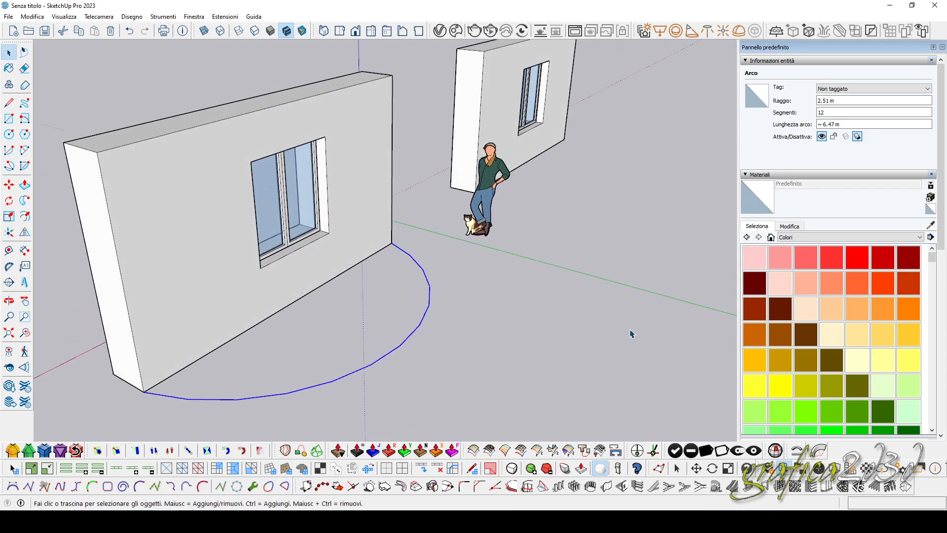
Step: Clear the arc selection and check the straight reference line behind the wall again by selecting it
left_click(558, 244)
scroll(559, 244, "down", 3)
middle_click_drag(559, 244, 609, 332)
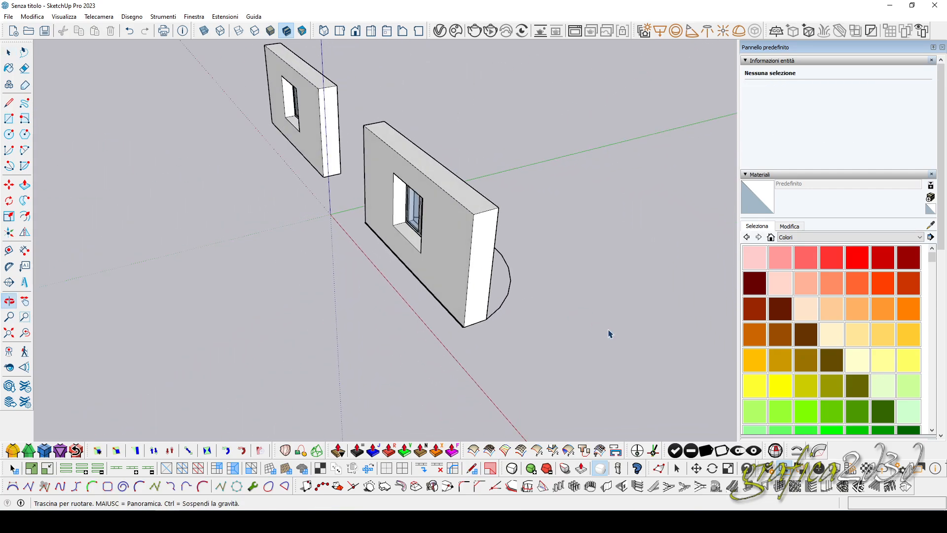
middle_click_drag(440, 376, 483, 394)
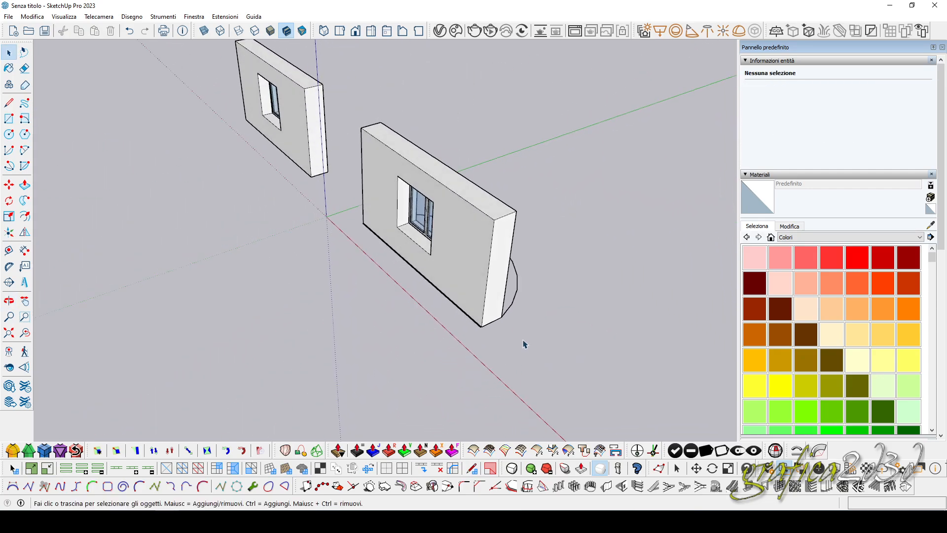
scroll(490, 333, "up", 5)
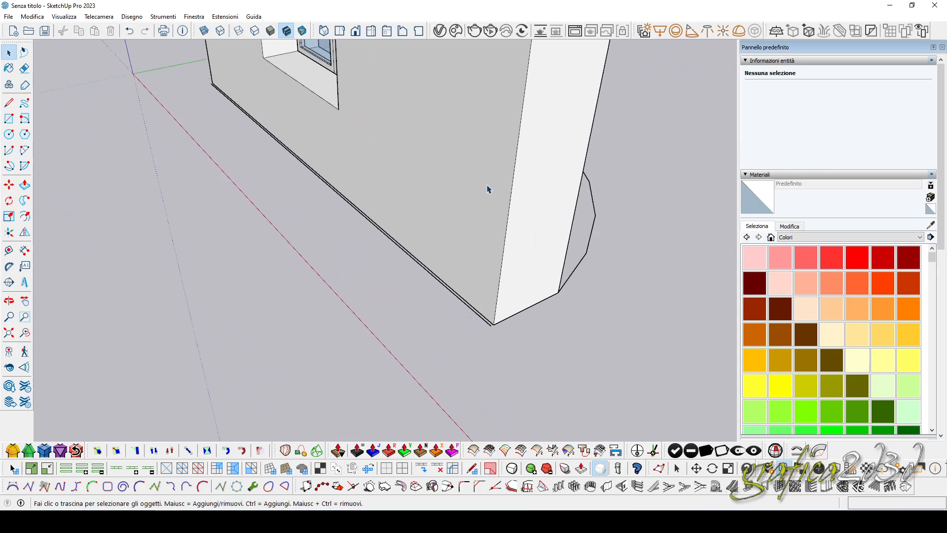
left_click(449, 293)
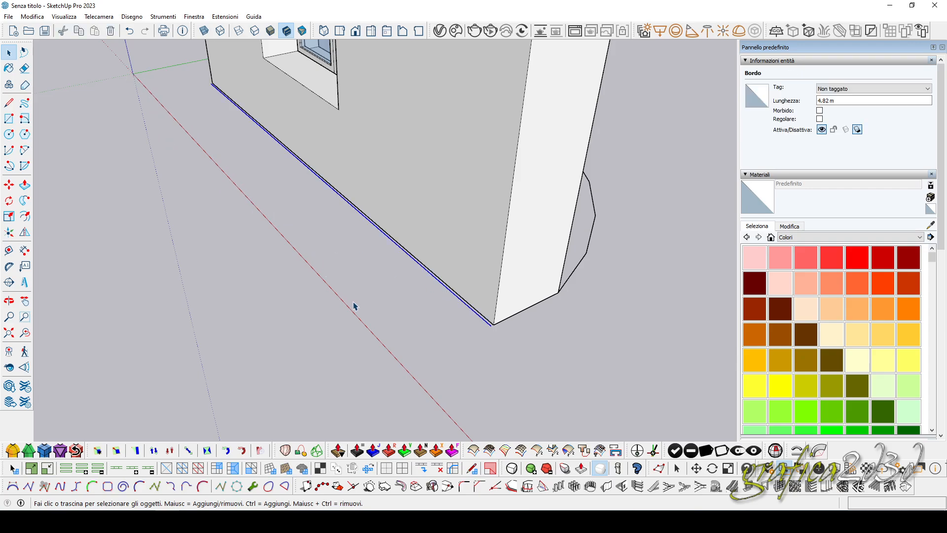
middle_click_drag(565, 365, 273, 372)
Step: Clear the line selection, select the wall component nearest the arc and start Shape Bender on it
left_click(367, 373)
scroll(367, 372, "down", 5)
middle_click_drag(370, 371, 341, 342)
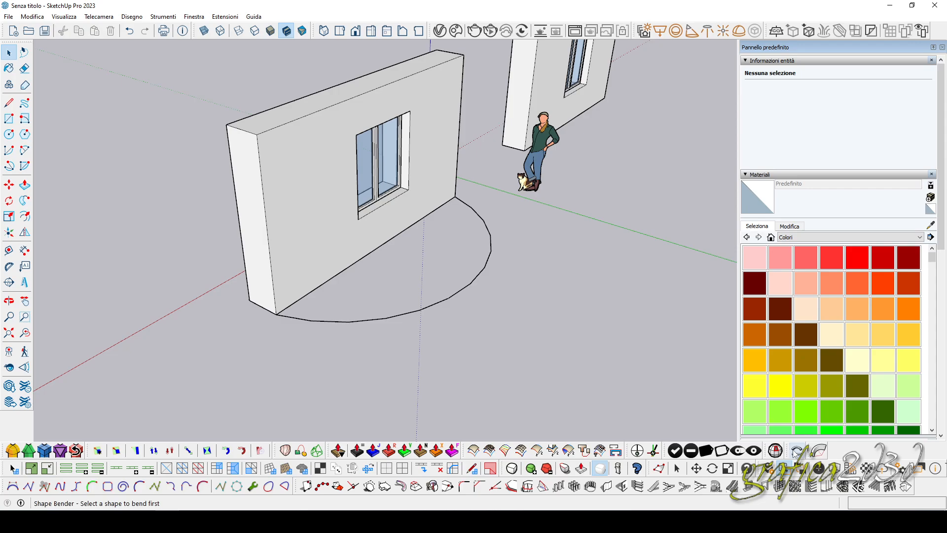
left_click(795, 451)
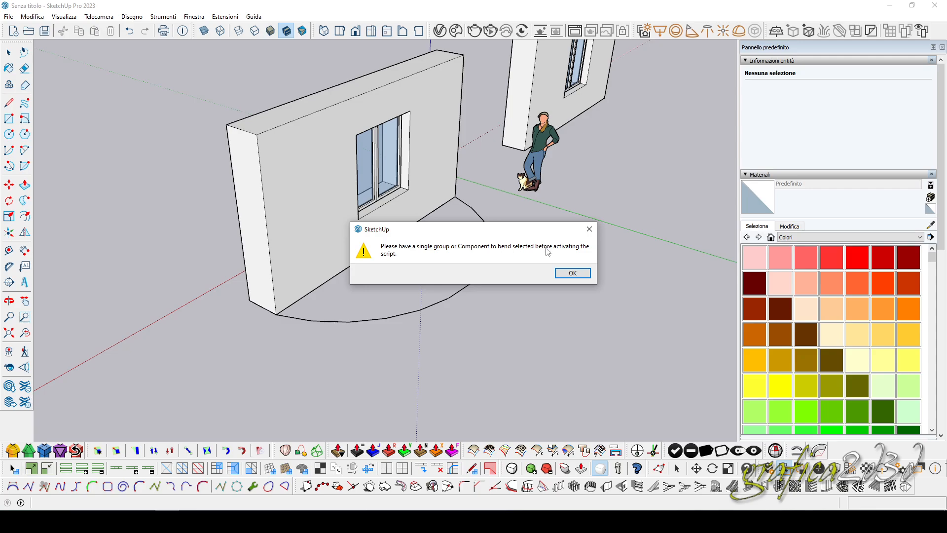
left_click(573, 273)
left_click(308, 200)
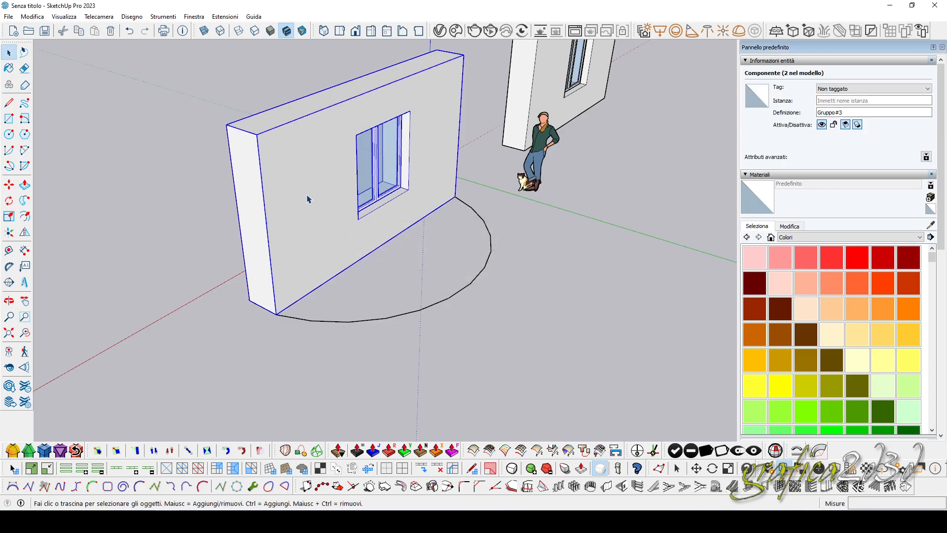
left_click(797, 450)
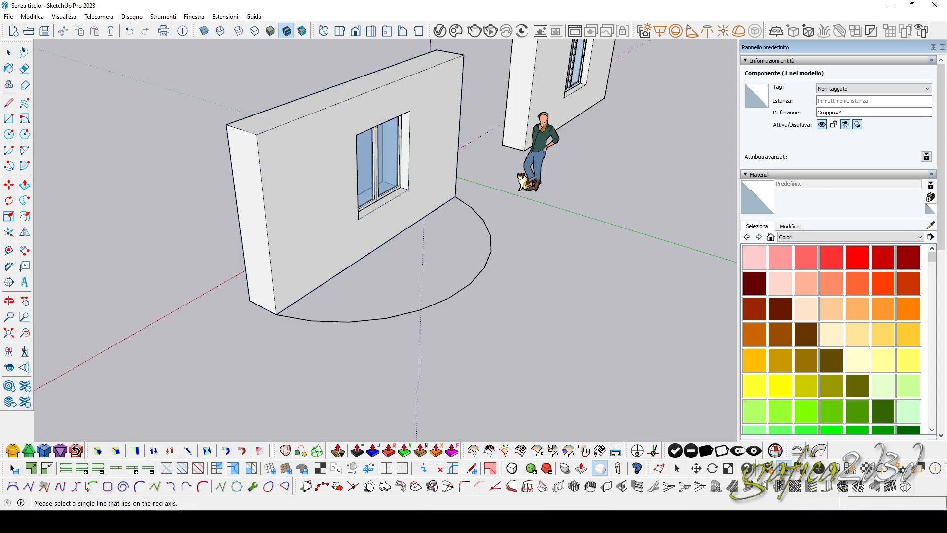
Step: Pick the straight line along the wall's rear bottom edge as the Shape Bender reference line
middle_click_drag(210, 307, 429, 341)
scroll(402, 343, "up", 3)
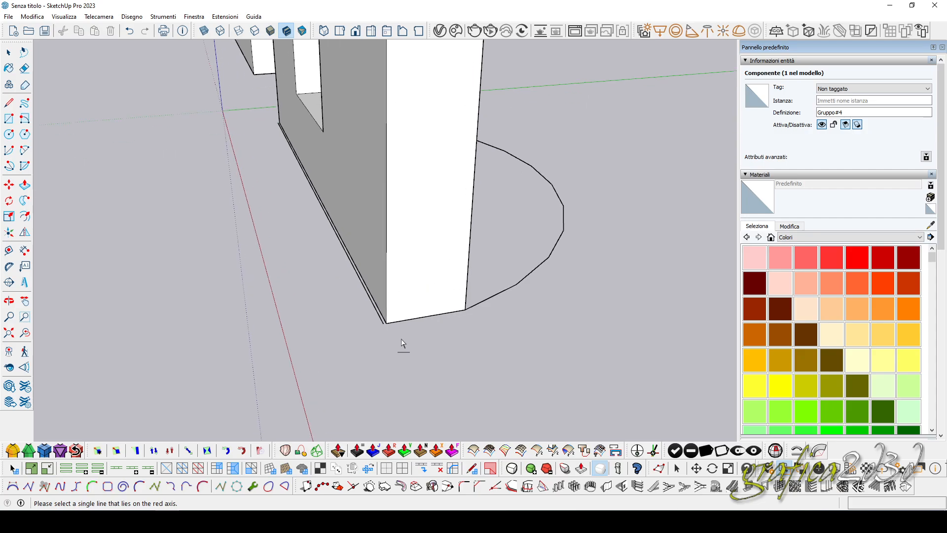
scroll(402, 343, "up", 1)
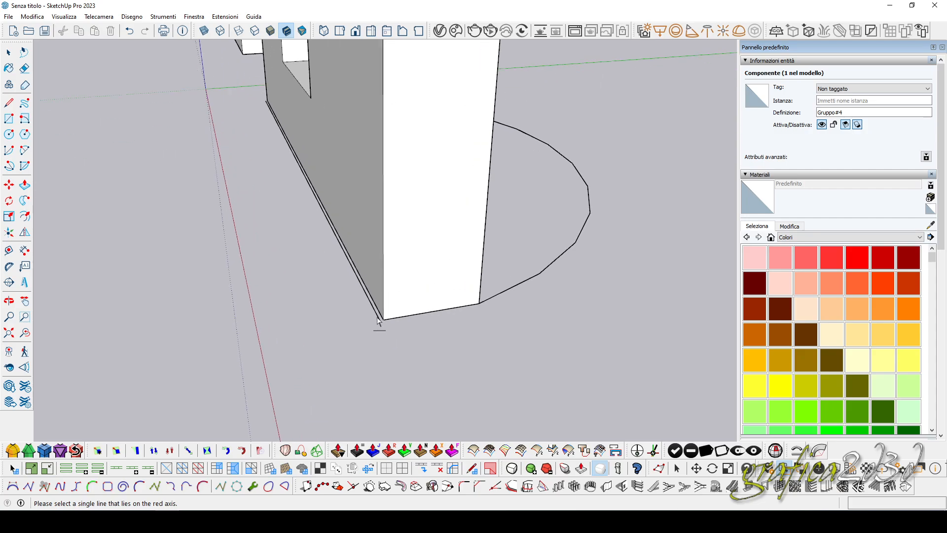
scroll(367, 298, "up", 2)
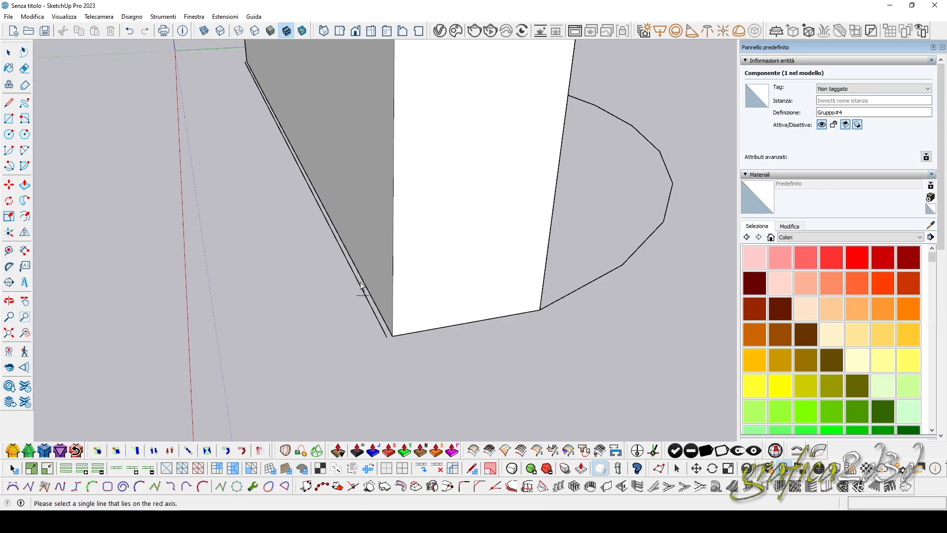
middle_click_drag(357, 283, 380, 296)
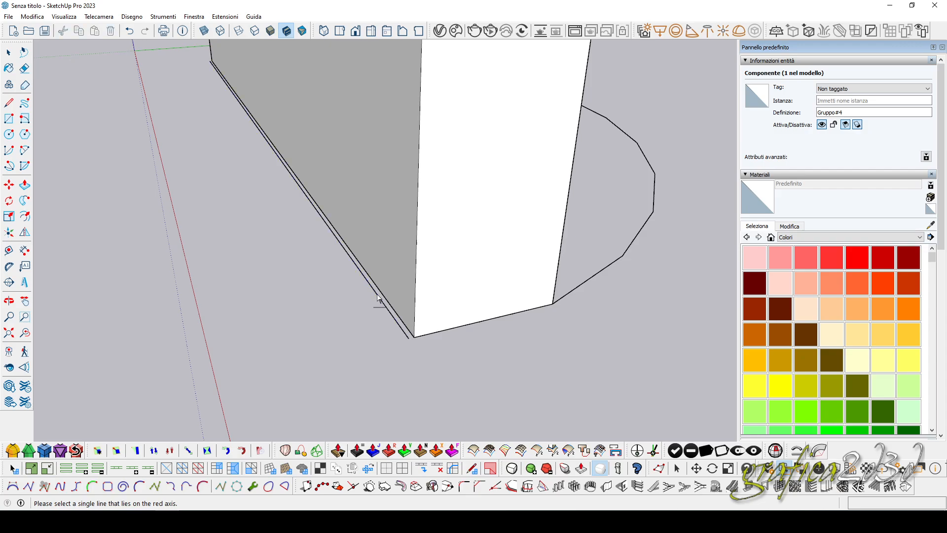
left_click(379, 301)
Step: Pick the arc on the ground in front of the wall as the curve to bend the component to
scroll(261, 338, "down", 5)
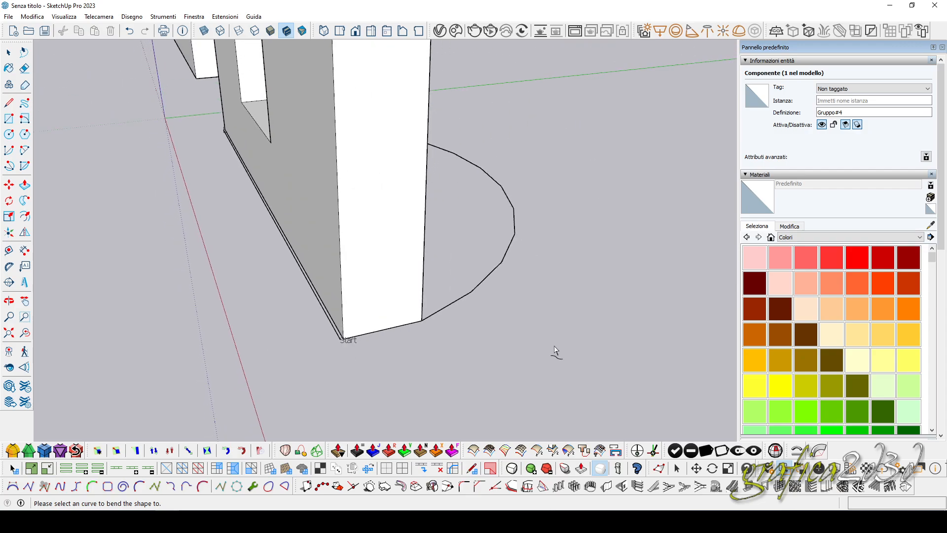
middle_click_drag(555, 343, 307, 363)
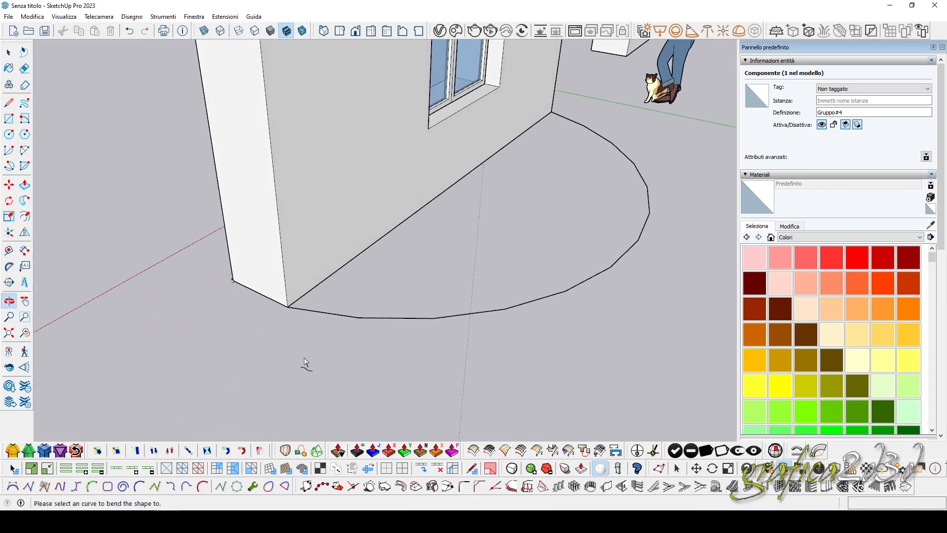
left_click(329, 317)
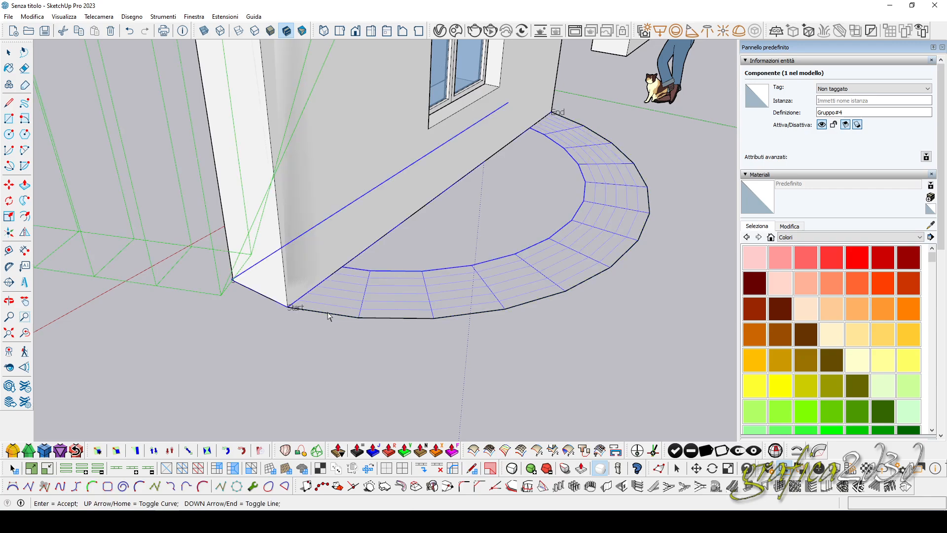
Step: Toggle the reference line's direction to place the bend preview over the arc, and accept the bend
scroll(329, 366, "down", 7)
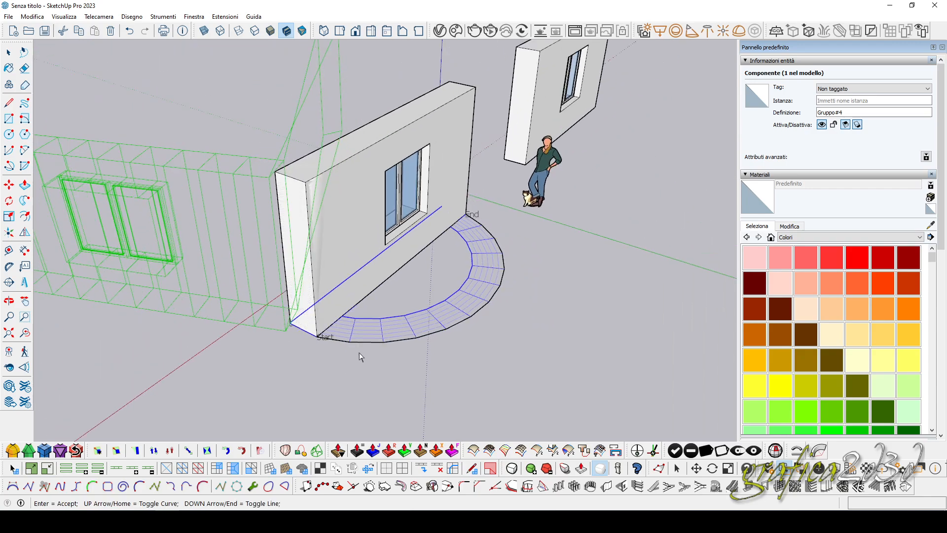
middle_click_drag(408, 373, 469, 386)
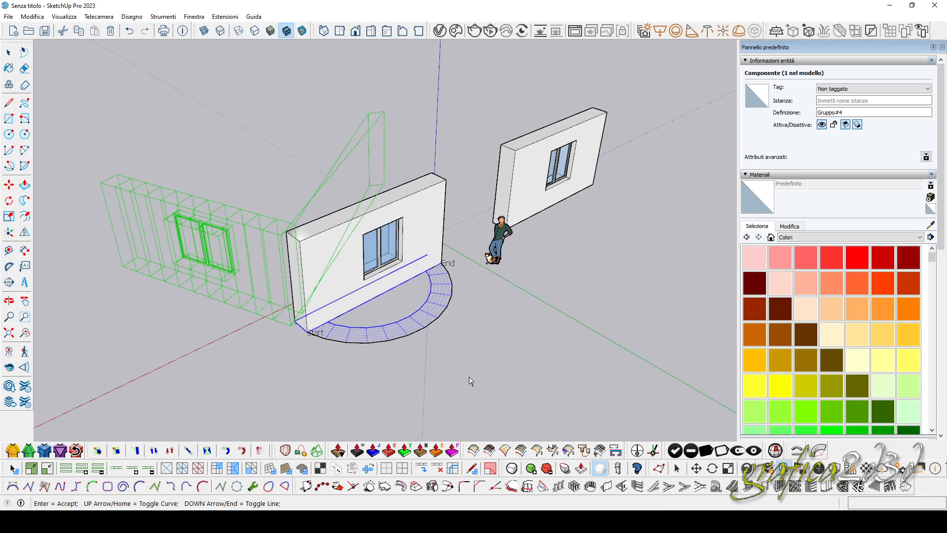
key("Down")
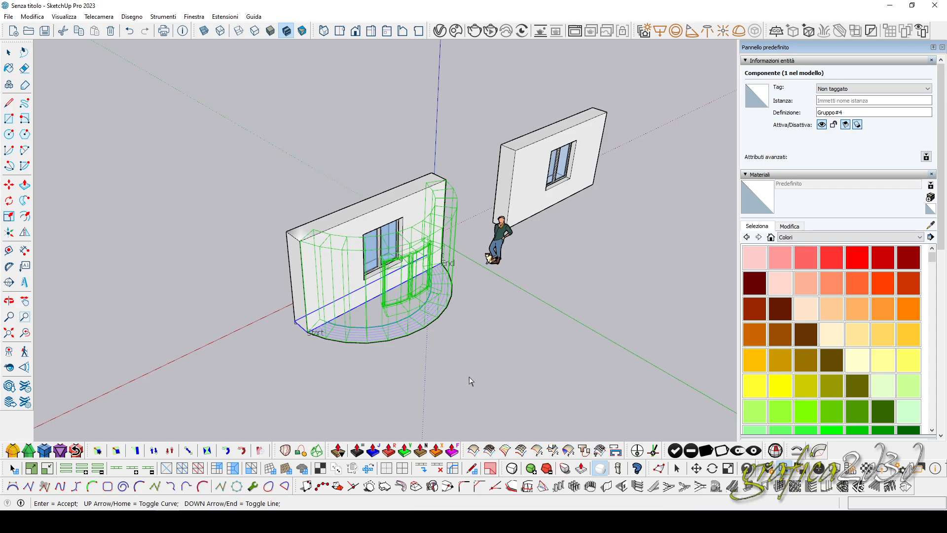
key("Return")
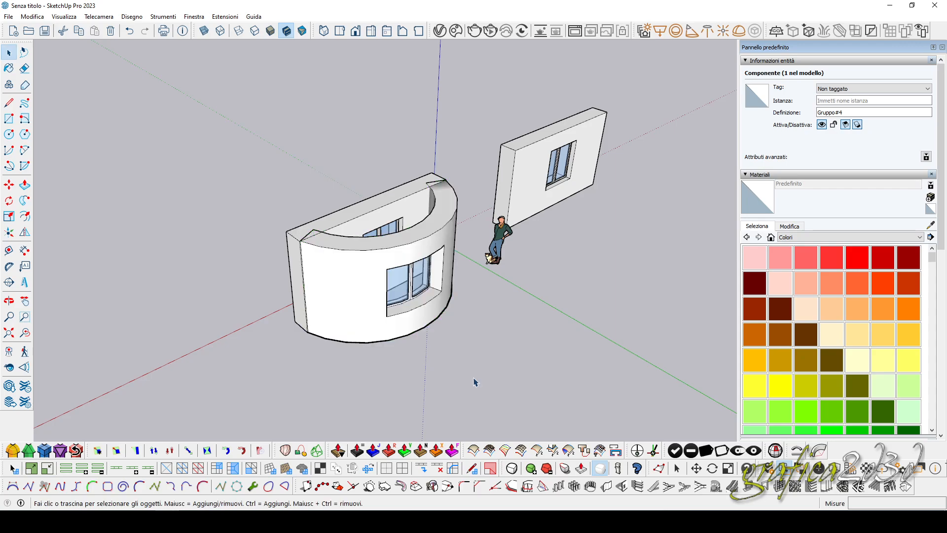
Step: Move the bent wall component forward, clear of the original straight wall and its arc, and deselect it
scroll(434, 182, "up", 5)
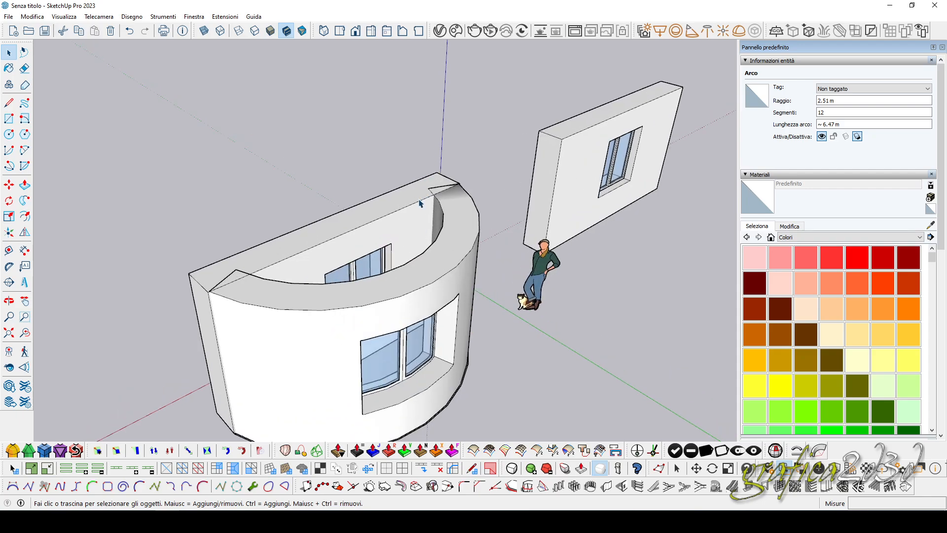
left_click(442, 263)
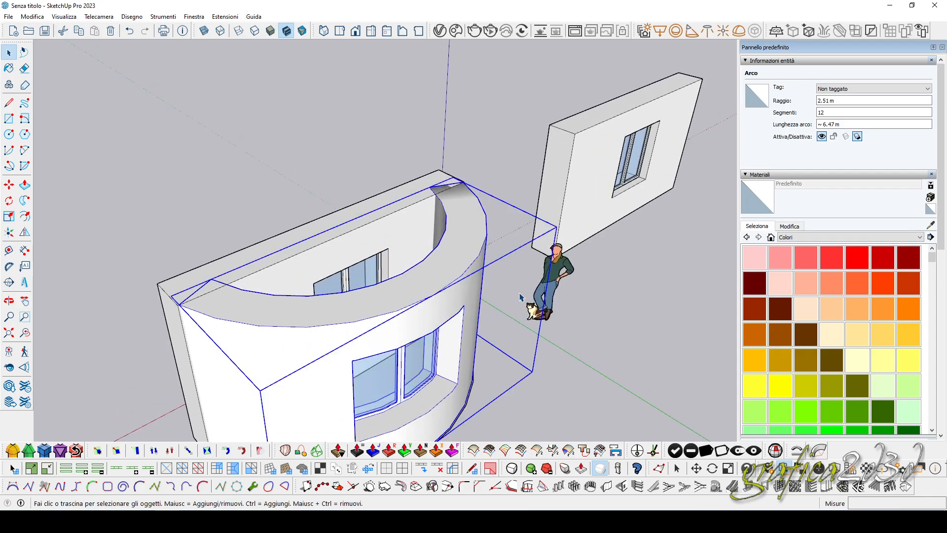
middle_click_drag(520, 297, 396, 203)
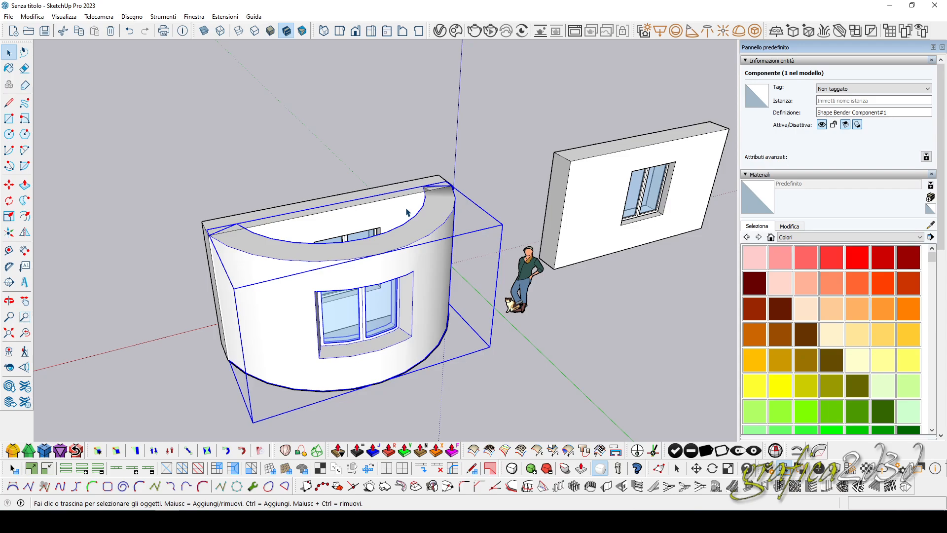
scroll(407, 212, "down", 3)
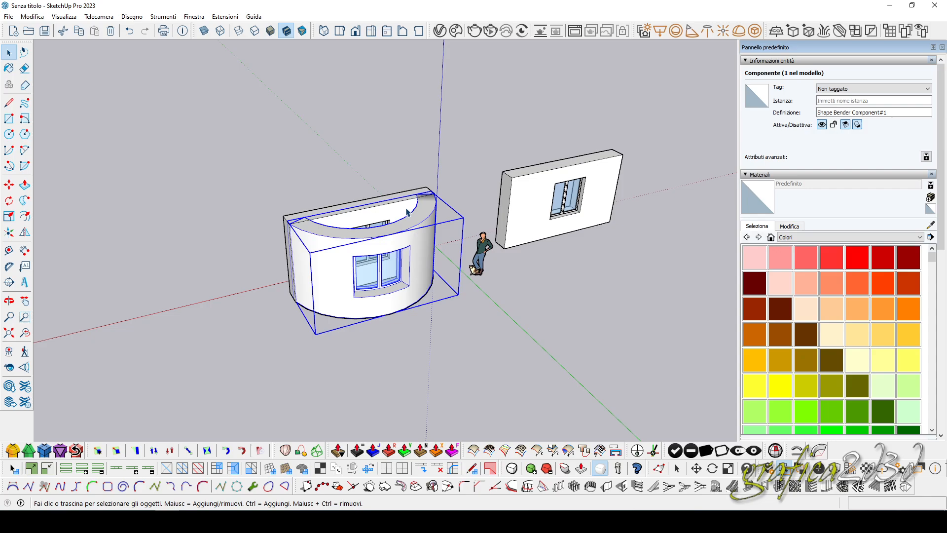
left_click(9, 185)
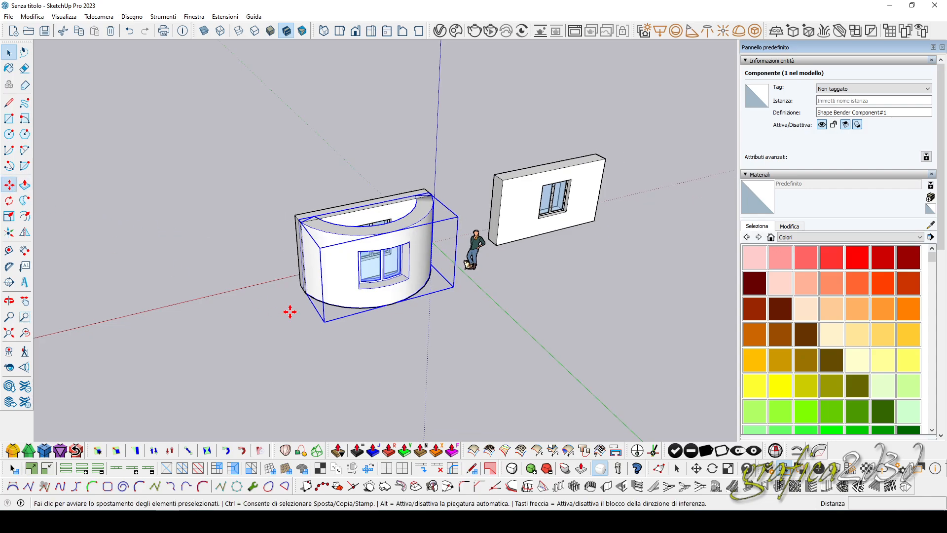
left_click(290, 312)
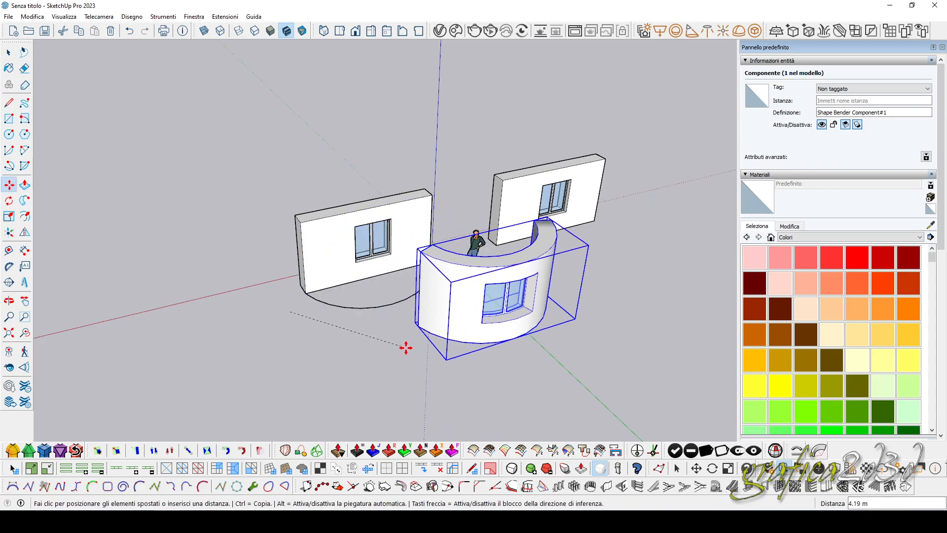
left_click(342, 409)
left_click(9, 52)
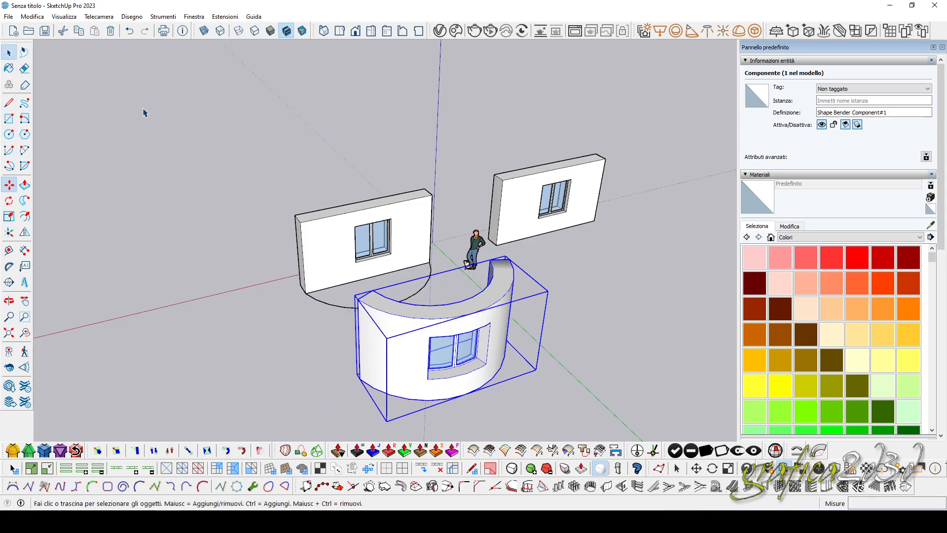
left_click(163, 119)
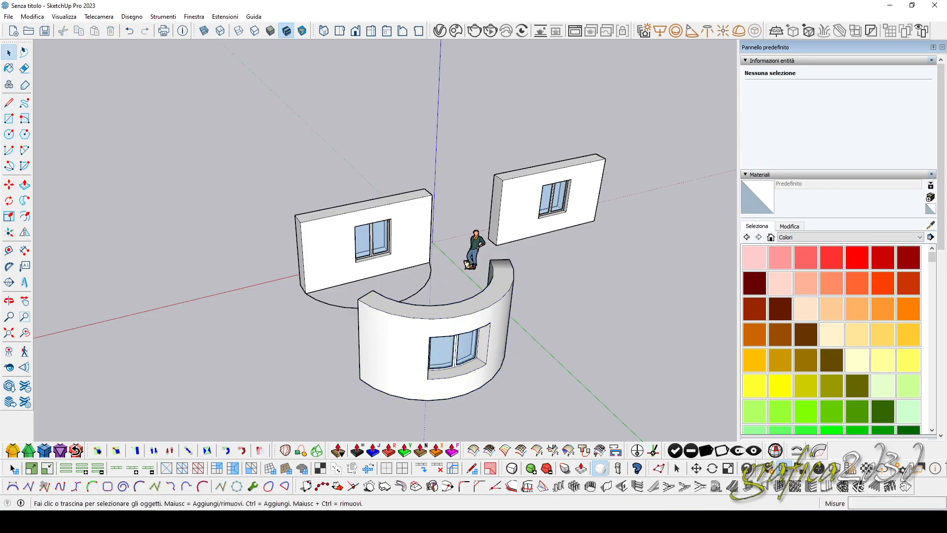